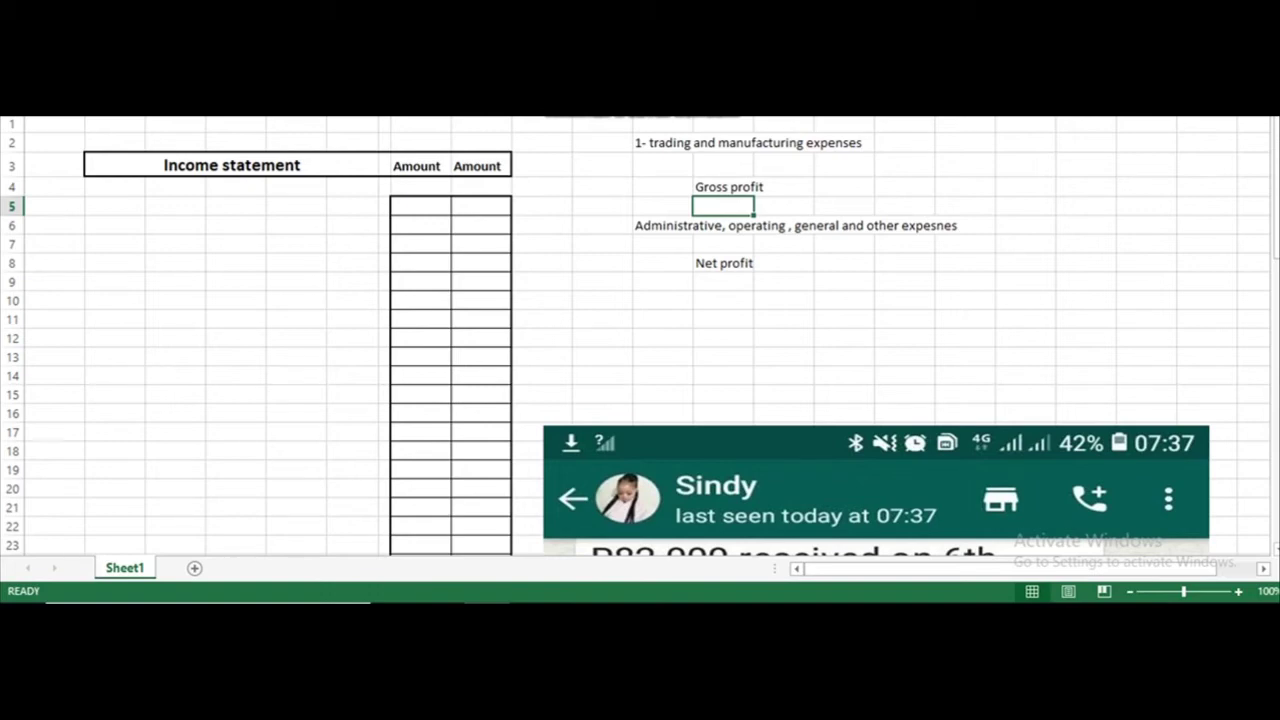
Step: Enter the label "Sale" in row 6 beneath the Income statement heading
key(Up)
key(Up)
key(Up)
key(Left)
key(Left)
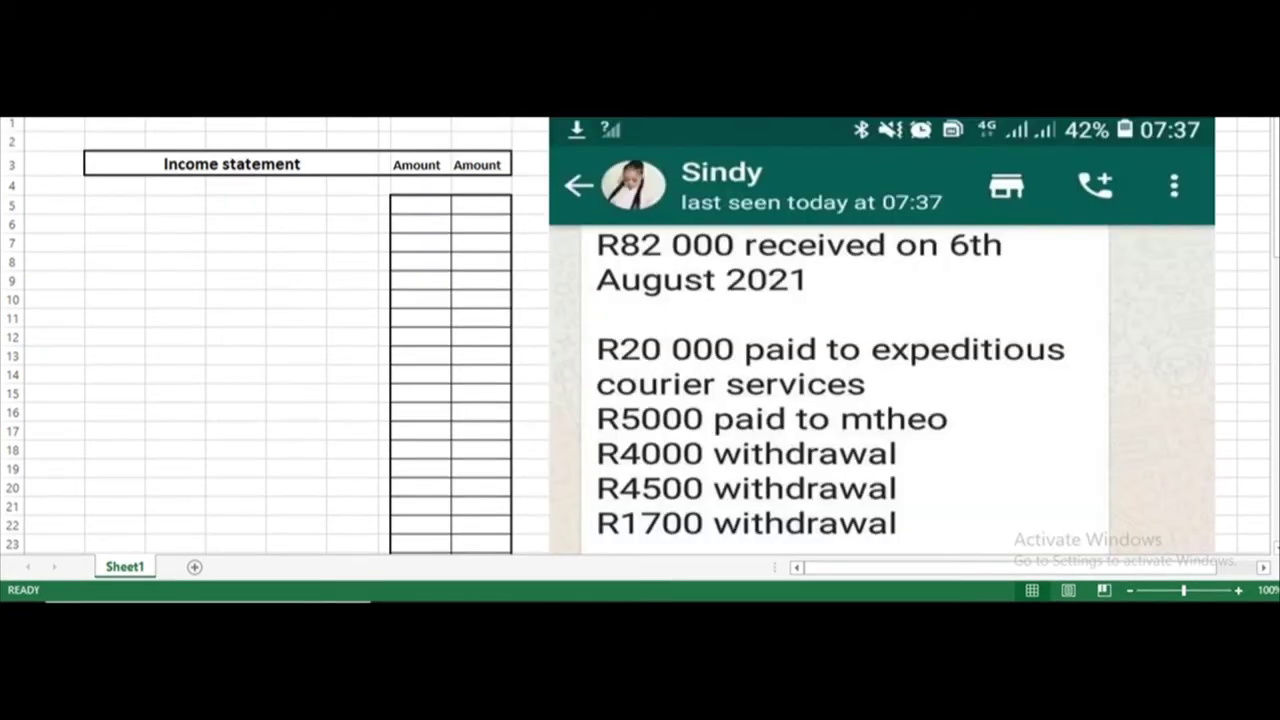
click(114, 224)
text(Sale)
Step: Enter the heading "Trading, Manufacturing expenses" in row 7, directly below the Sale label
key(Right)
key(Right)
key(Right)
key(Right)
key(Left)
key(Left)
key(Left)
key(Down)
key(Left)
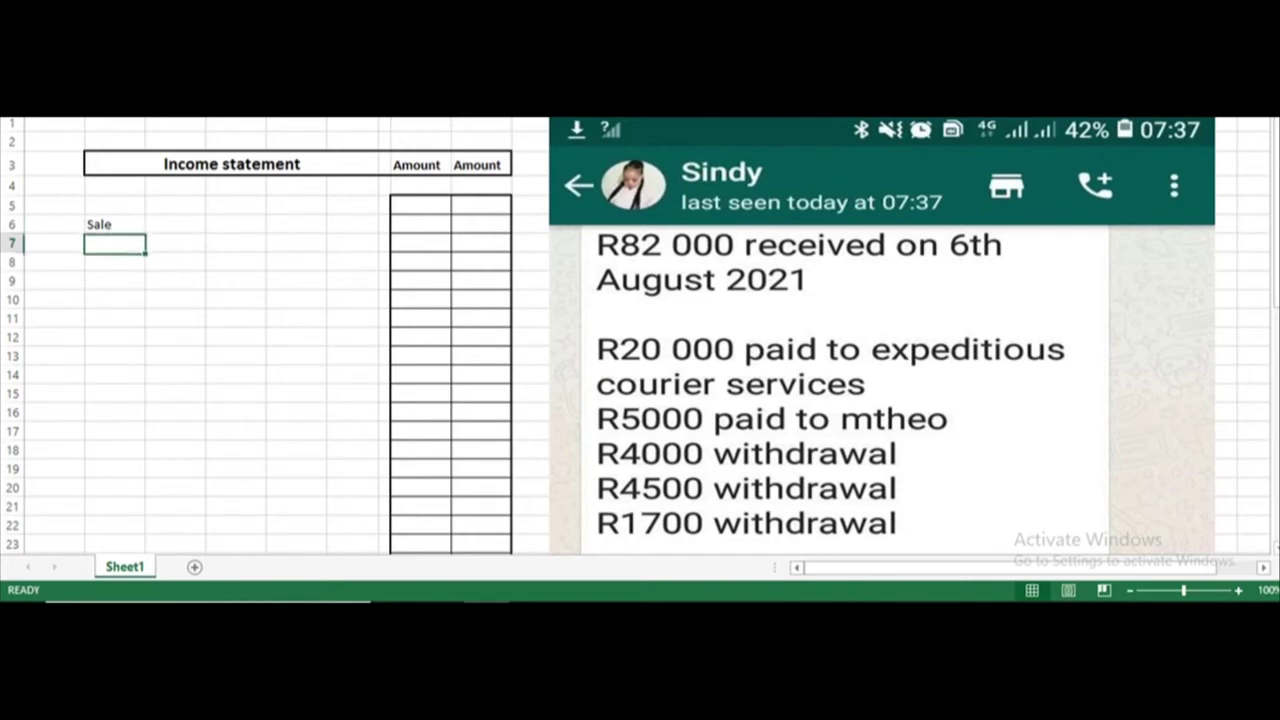
text(Trading, Manufacturing expenses)
key(Return)
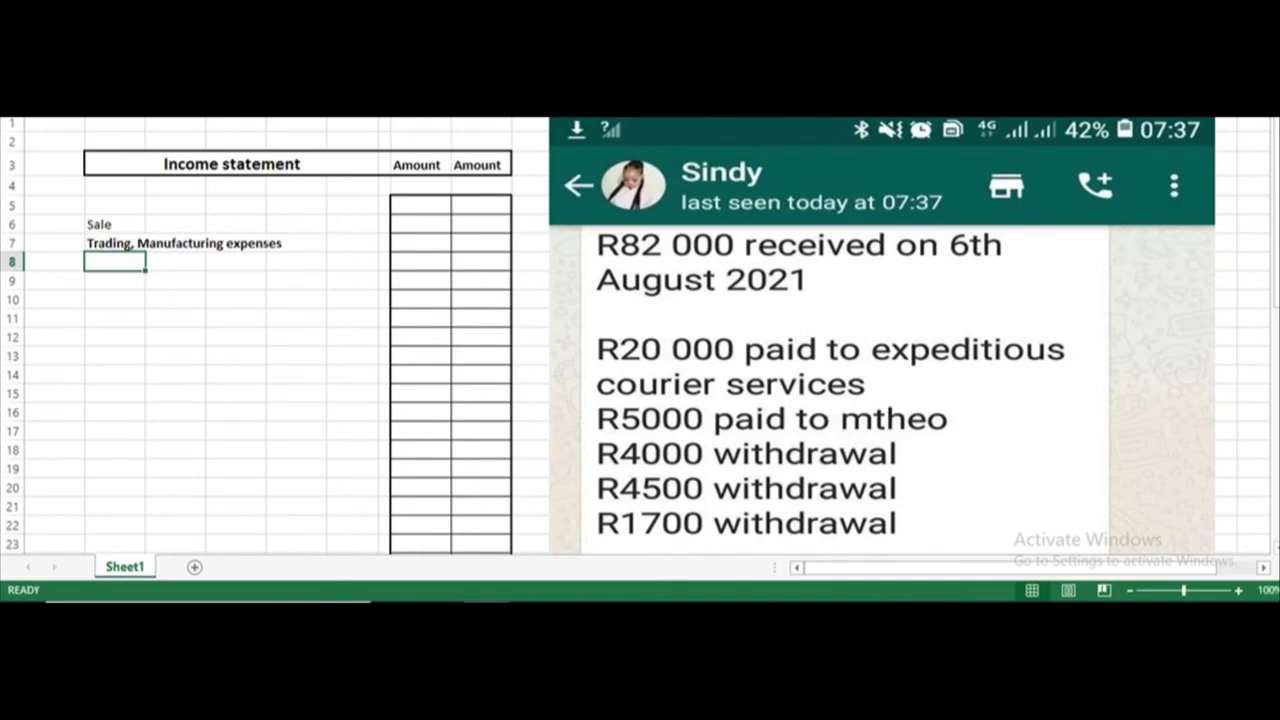
Step: Enter the label "Gross profit" in row 19 of the label column
key(Down)
key(Down)
key(Down)
key(Down)
key(Down)
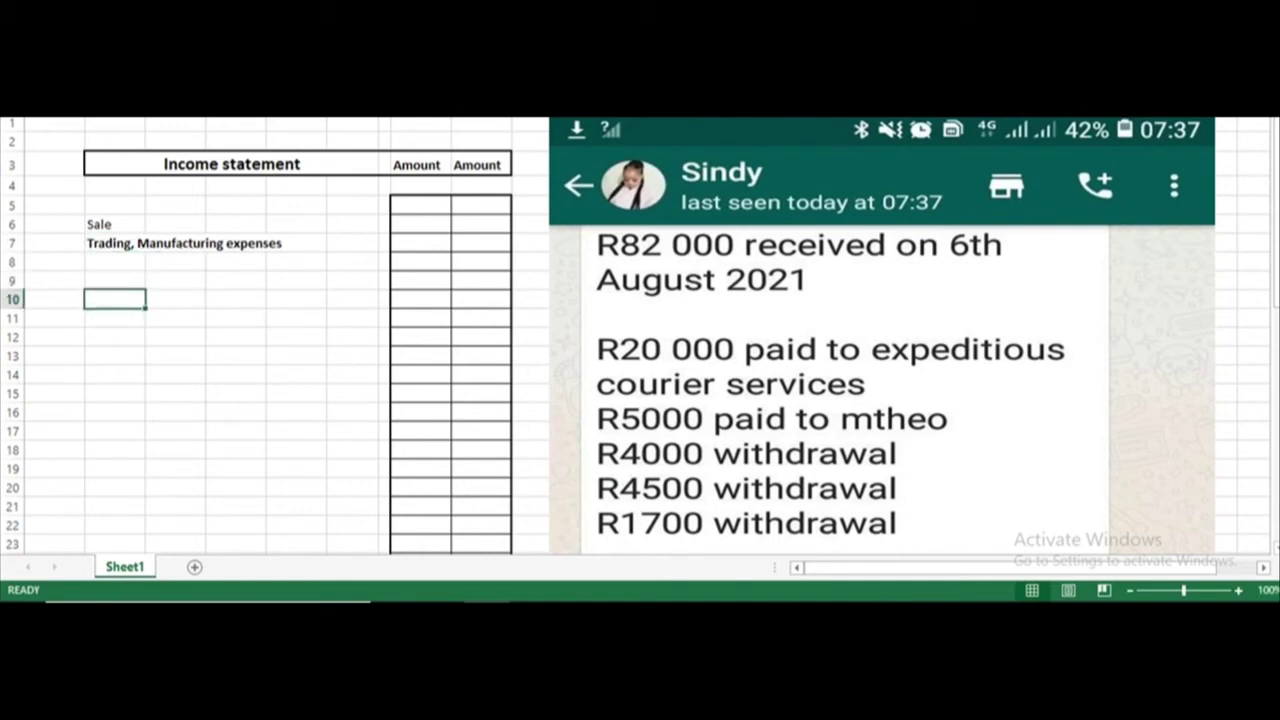
key(Down)
key(Down)
key(Down)
key(Down)
key(Down)
key(Down)
text(Gross )
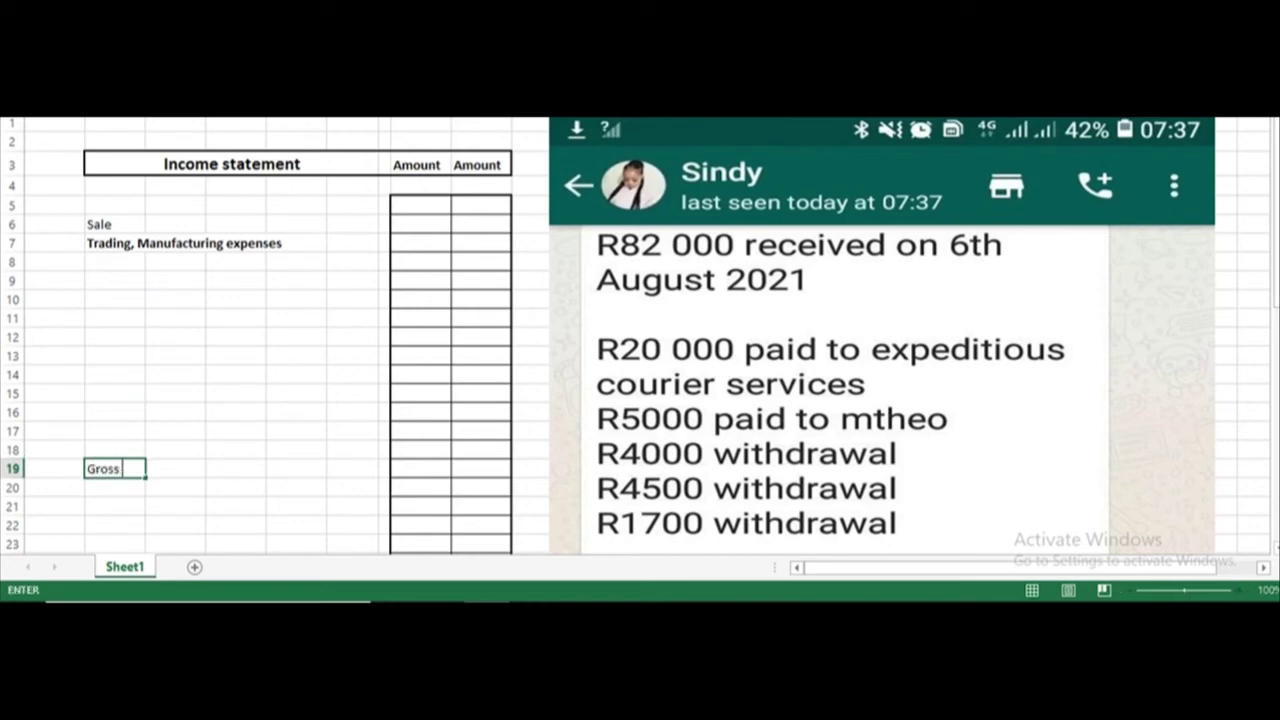
text(profit)
Step: Apply a Bottom Double Border to both Amount cells in the Gross profit row
key(Right)
key(Right)
key(Right)
key(Right)
key(Right)
key(Right)
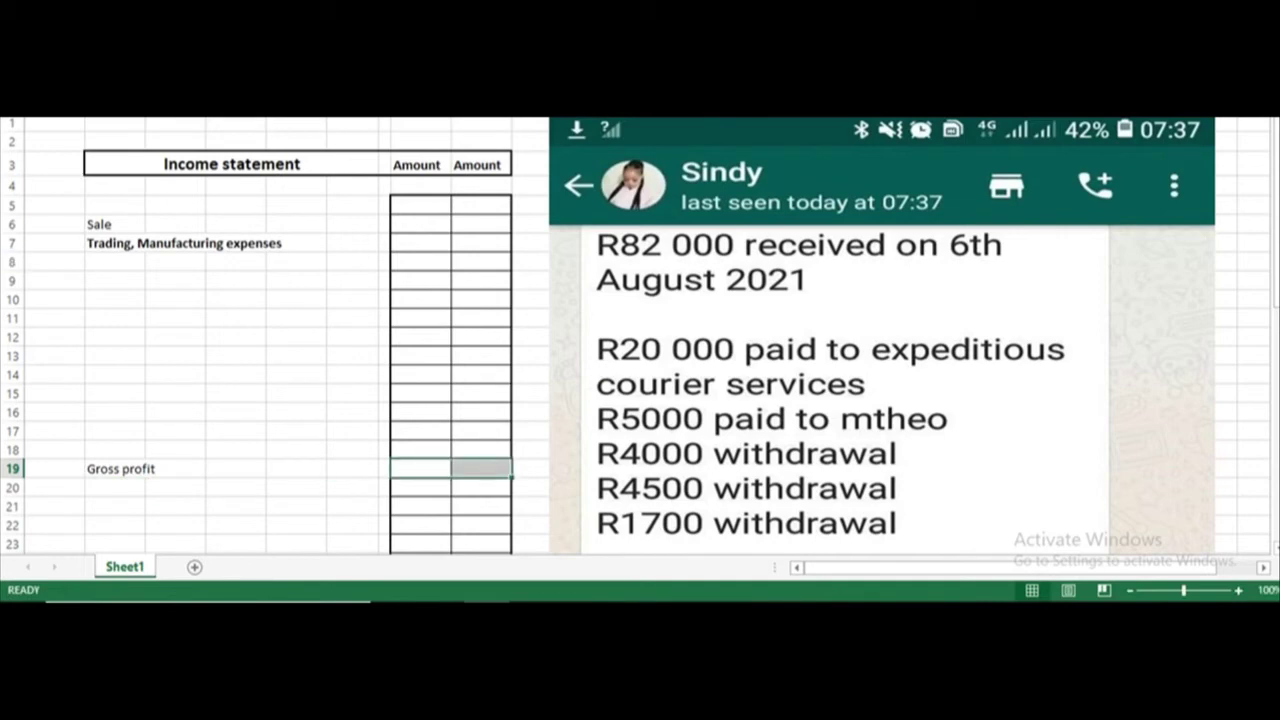
key(alt+h)
key(b)
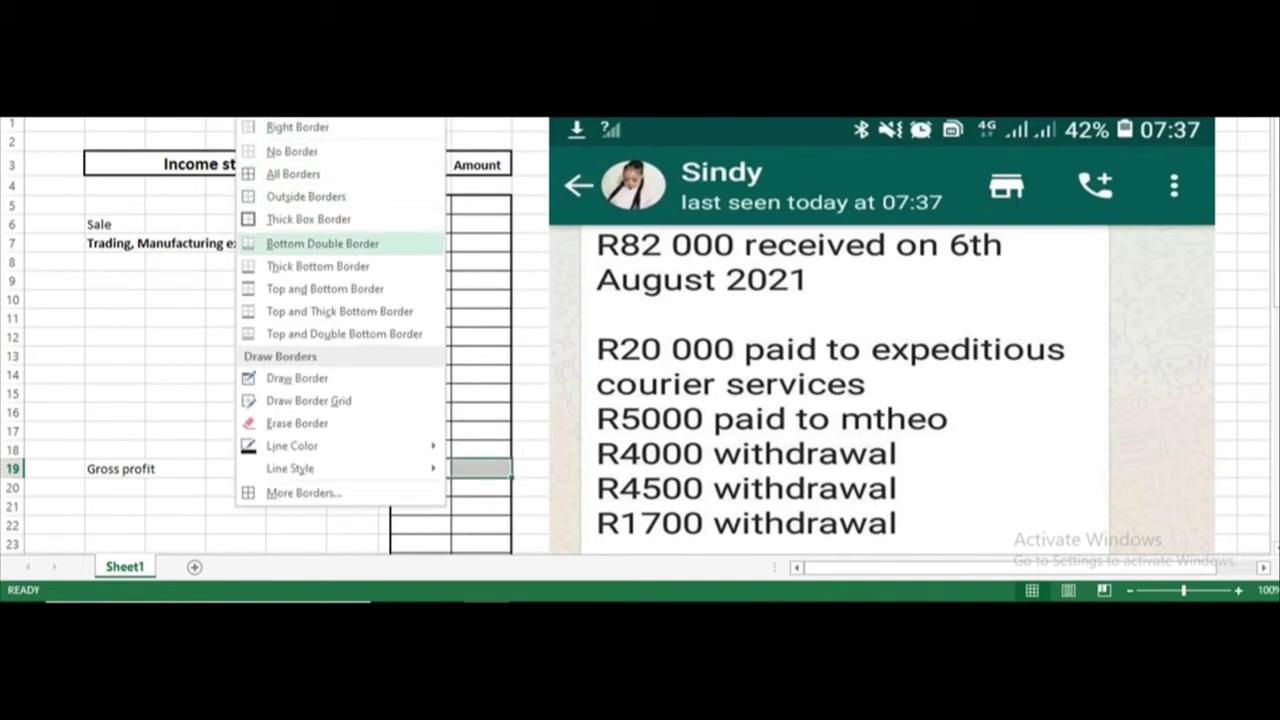
key(Return)
Step: Make the entire Gross profit row bold
key(ctrl+Left)
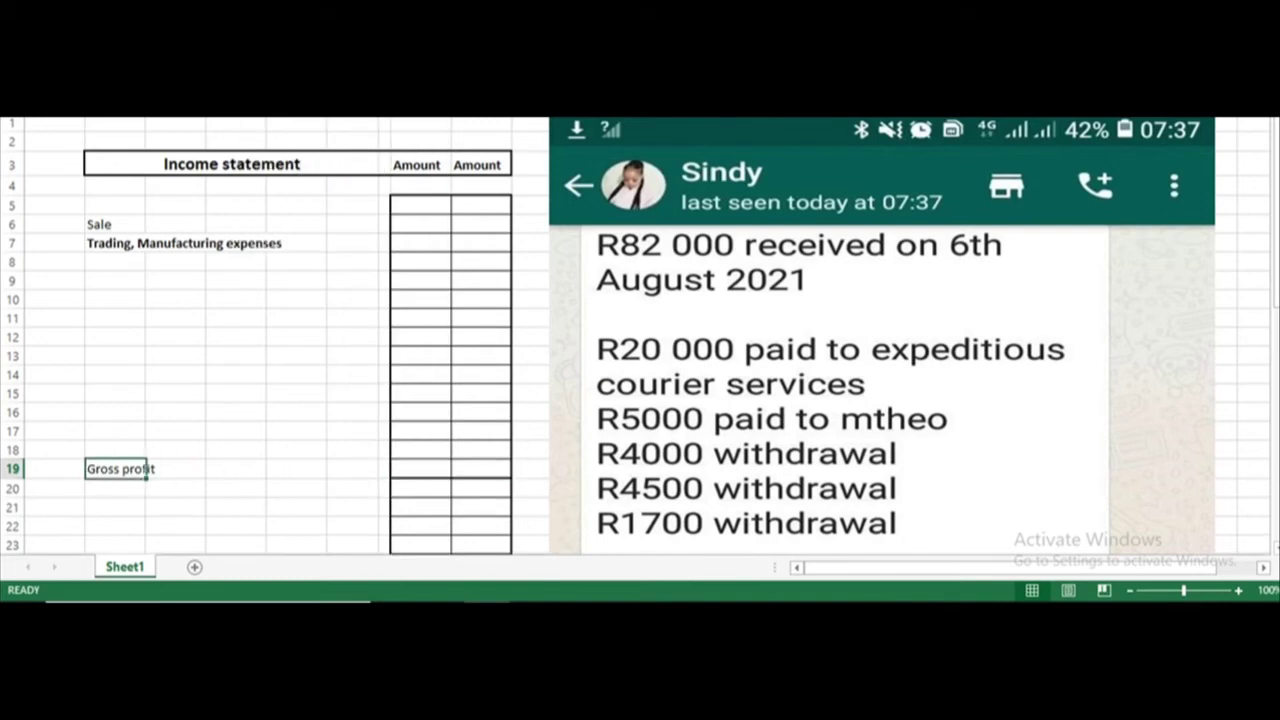
key(shift+space)
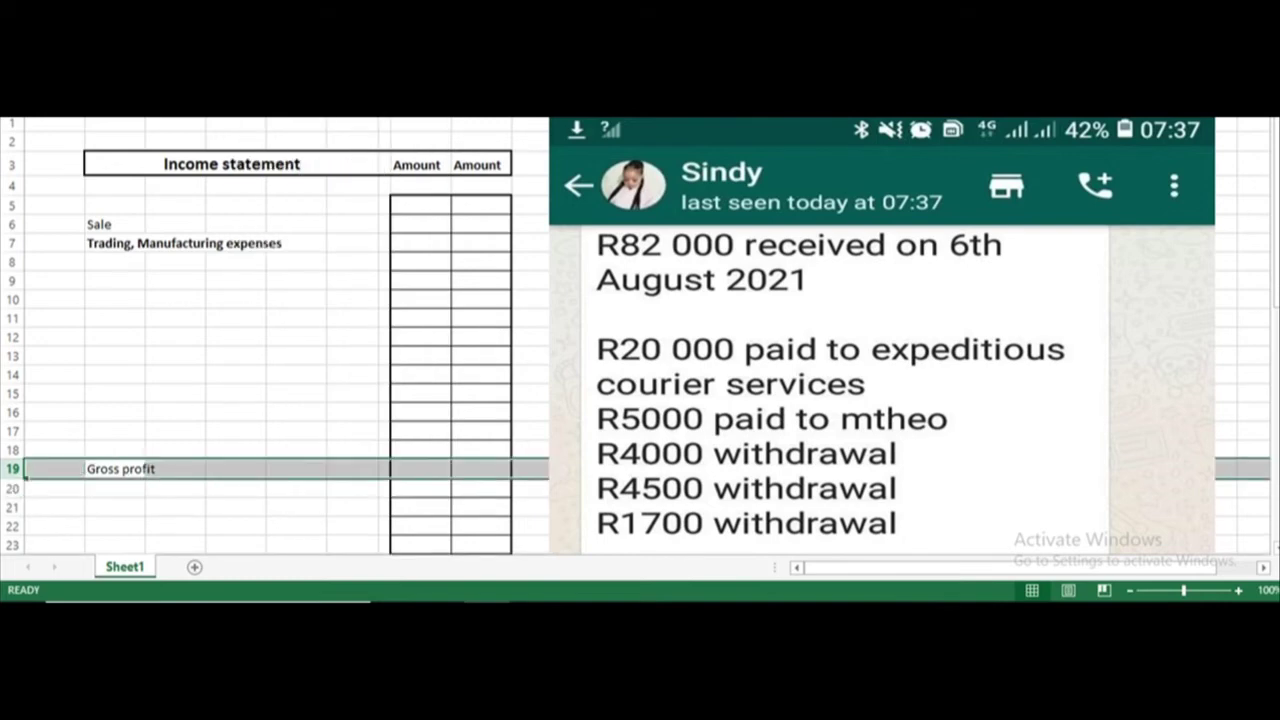
key(ctrl+b)
Step: Enter the heading "Administrative , operating and general expenses" in row 21 of the label column
key(Down)
key(Down)
key(Down)
key(Down)
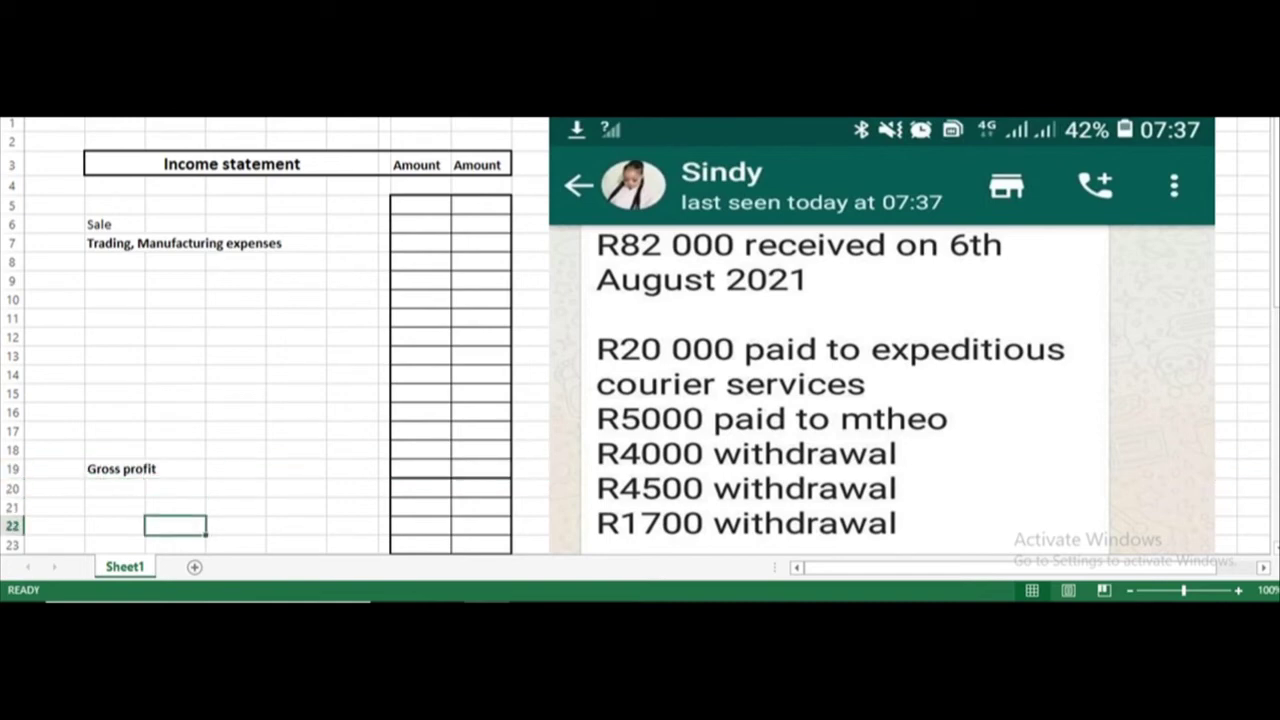
key(Up)
key(Up)
text(ADm)
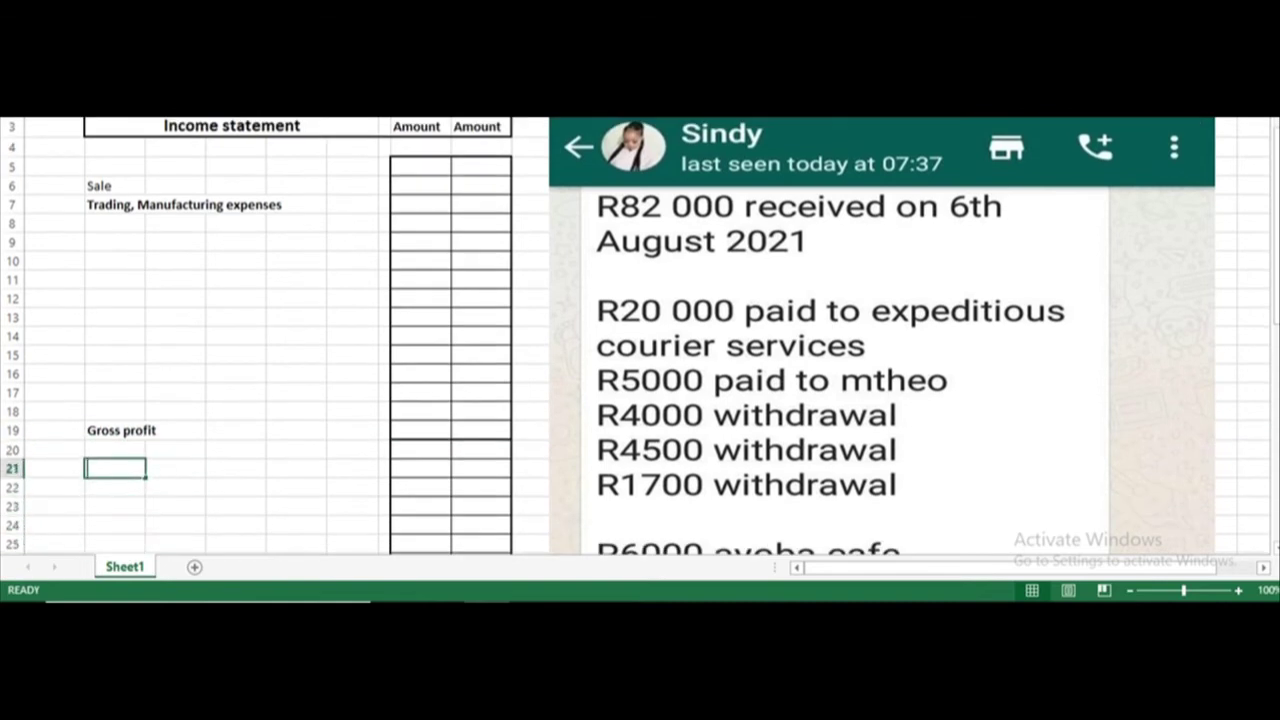
key(BackSpace)
key(BackSpace)
text(dministrati)
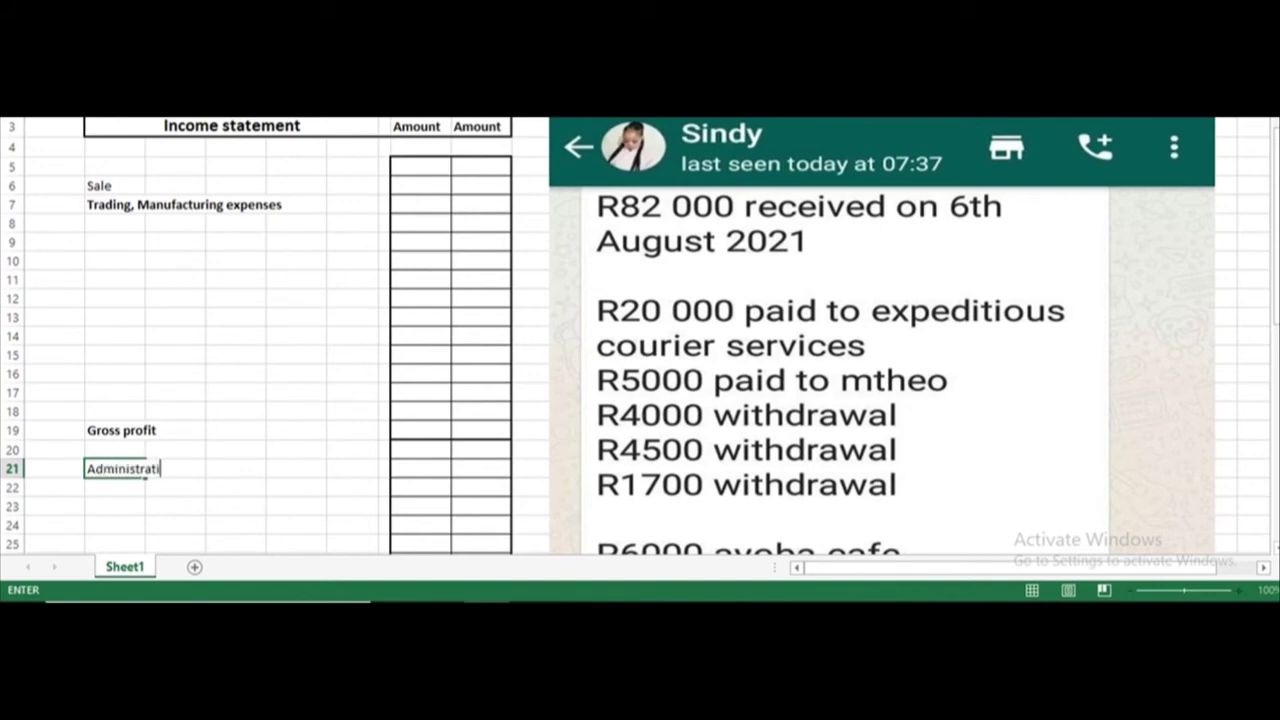
text(ve , gen)
key(BackSpace)
key(BackSpace)
key(BackSpace)
text(operating and)
key(BackSpace)
key(BackSpace)
key(BackSpace)
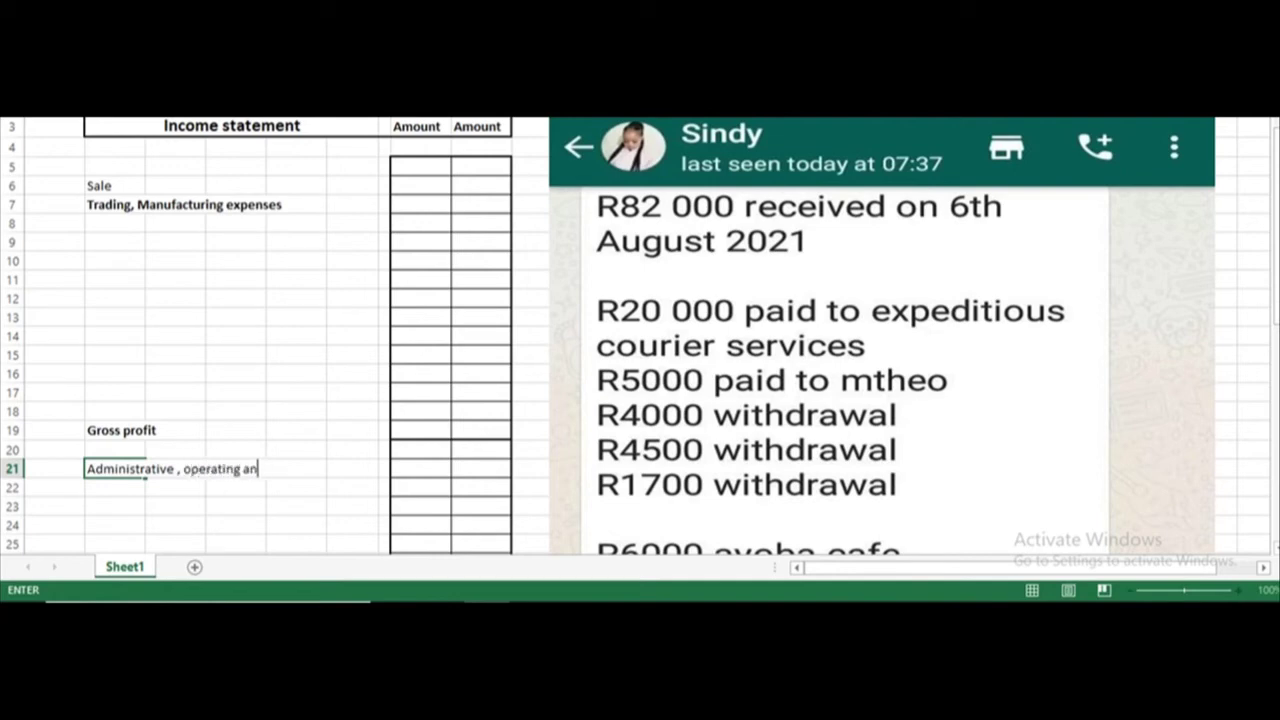
text(, general)
key(BackSpace)
key(BackSpace)
key(BackSpace)
key(BackSpace)
key(BackSpace)
key(BackSpace)
key(BackSpace)
key(BackSpace)
key(BackSpace)
key(BackSpace)
key(BackSpace)
key(BackSpace)
key(BackSpace)
key(BackSpace)
key(BackSpace)
key(BackSpace)
key(BackSpace)
key(BackSpace)
text(perating and general expenses)
key(Return)
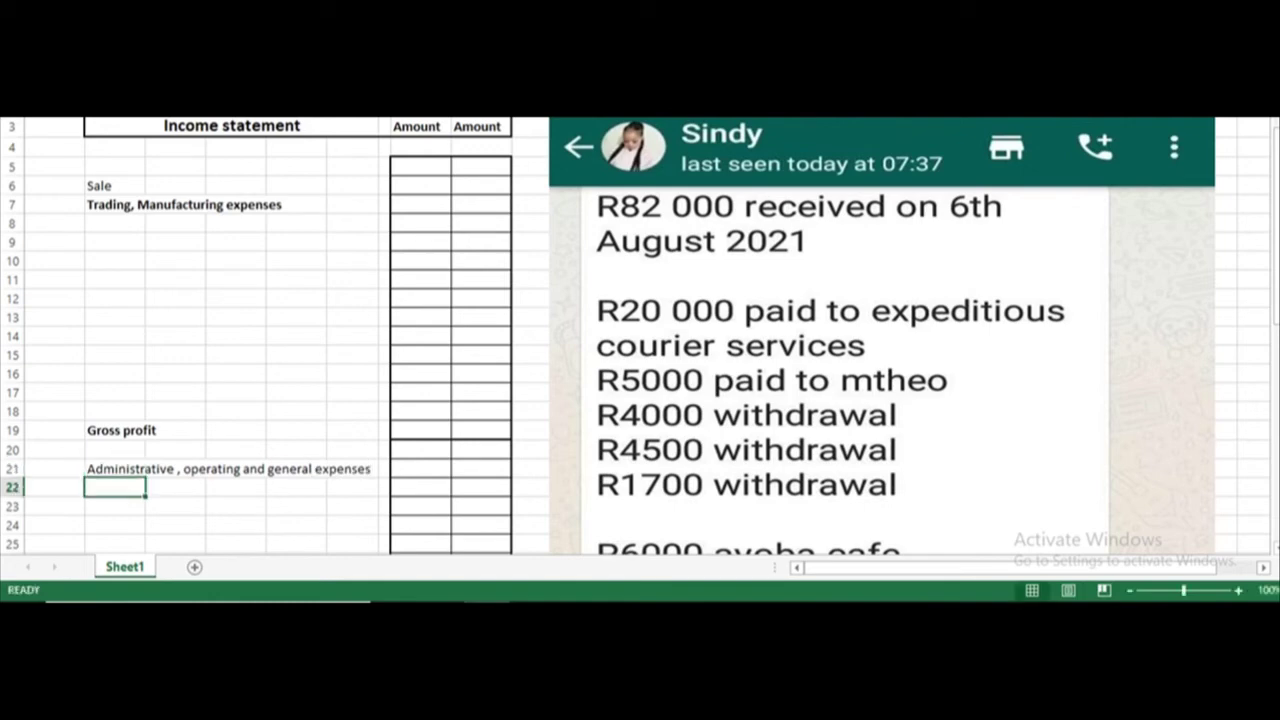
Step: Make the administrative, operating and general expenses heading in row 21 bold
drag(114, 468, 481, 468)
key(shift+Right)
key(ctrl+b)
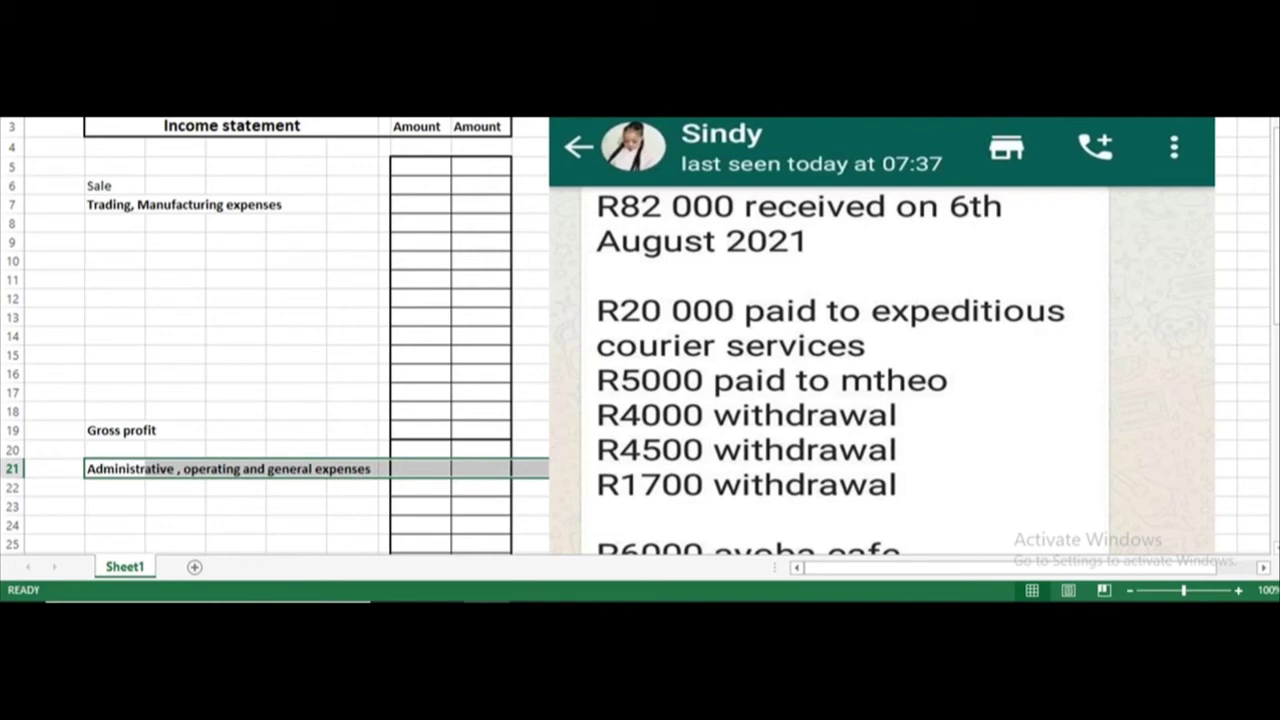
Step: Enter the label "Net profits" in row 44, beside the last row of the Amount table
key(Down)
key(Down)
key(Down)
key(Down)
key(Down)
key(Down)
key(Down)
key(Down)
key(Down)
key(Down)
key(Down)
key(Down)
key(Down)
key(Down)
key(Down)
key(Down)
key(Down)
key(Down)
key(Right)
key(Down)
key(Down)
key(Down)
key(Down)
key(Down)
key(Down)
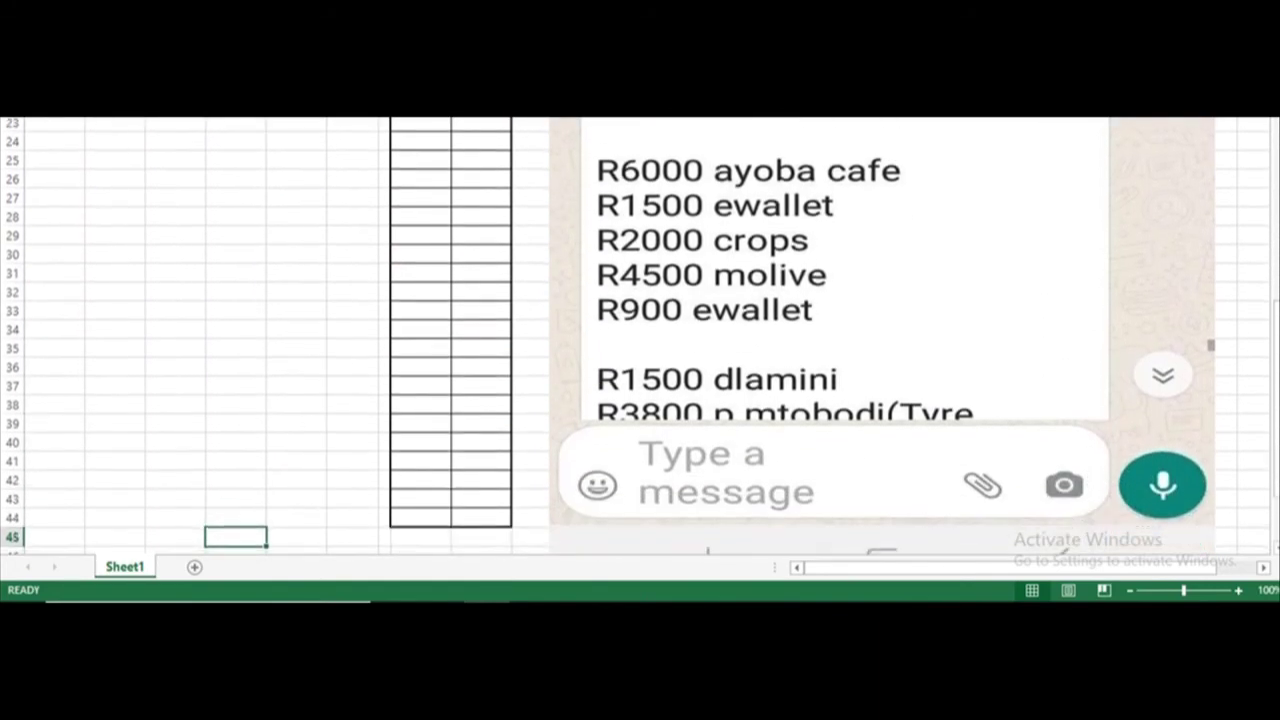
key(Left)
key(Up)
key(Up)
key(Left)
key(Down)
key(shift+space)
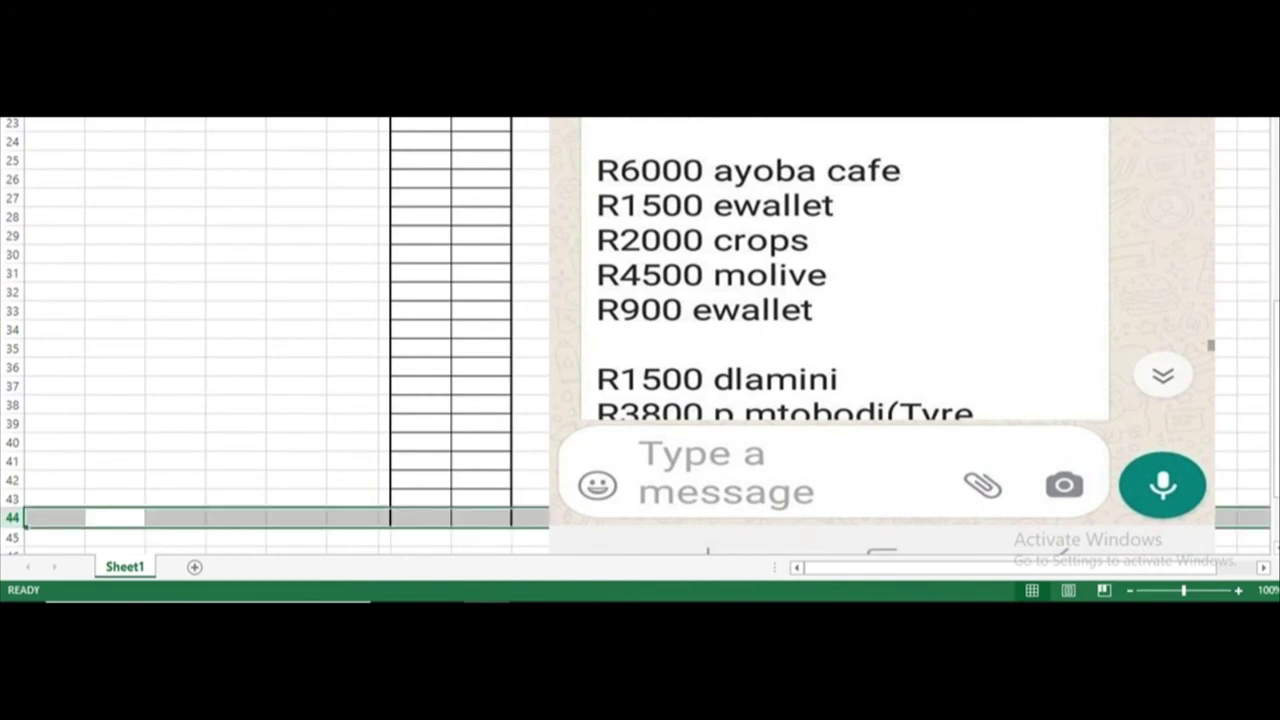
key(ctrl+v)
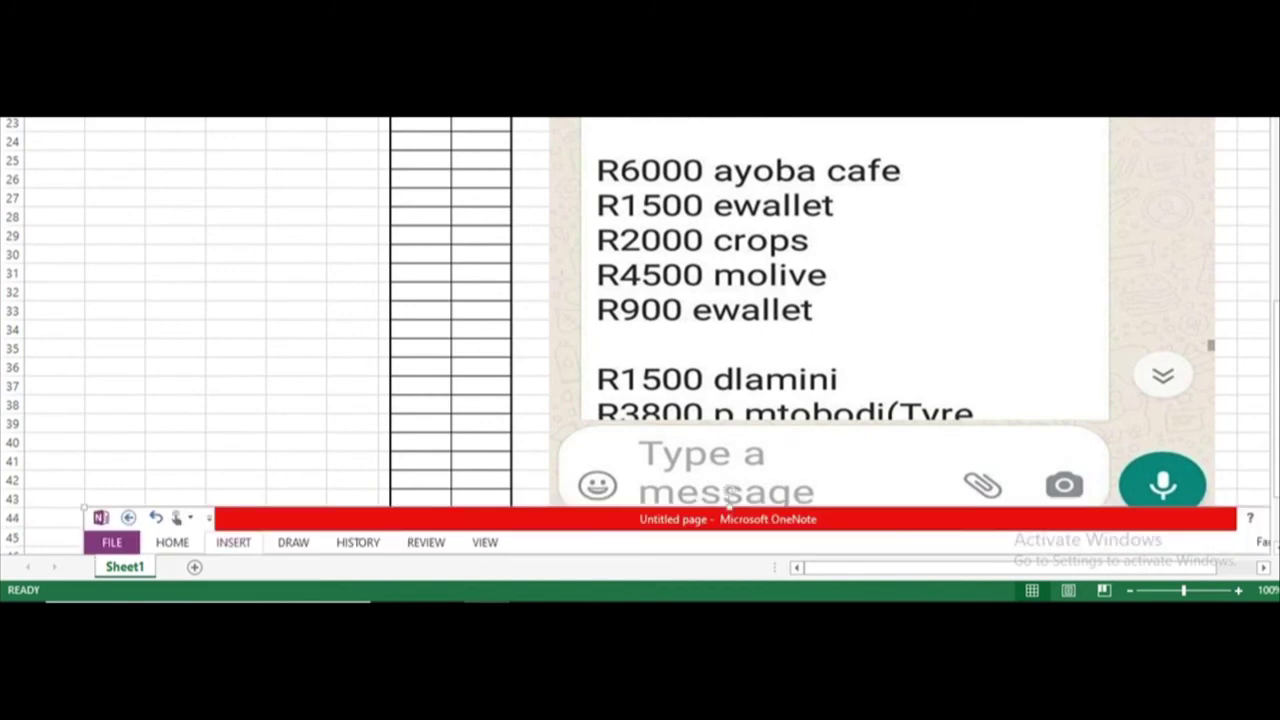
key(ctrl+z)
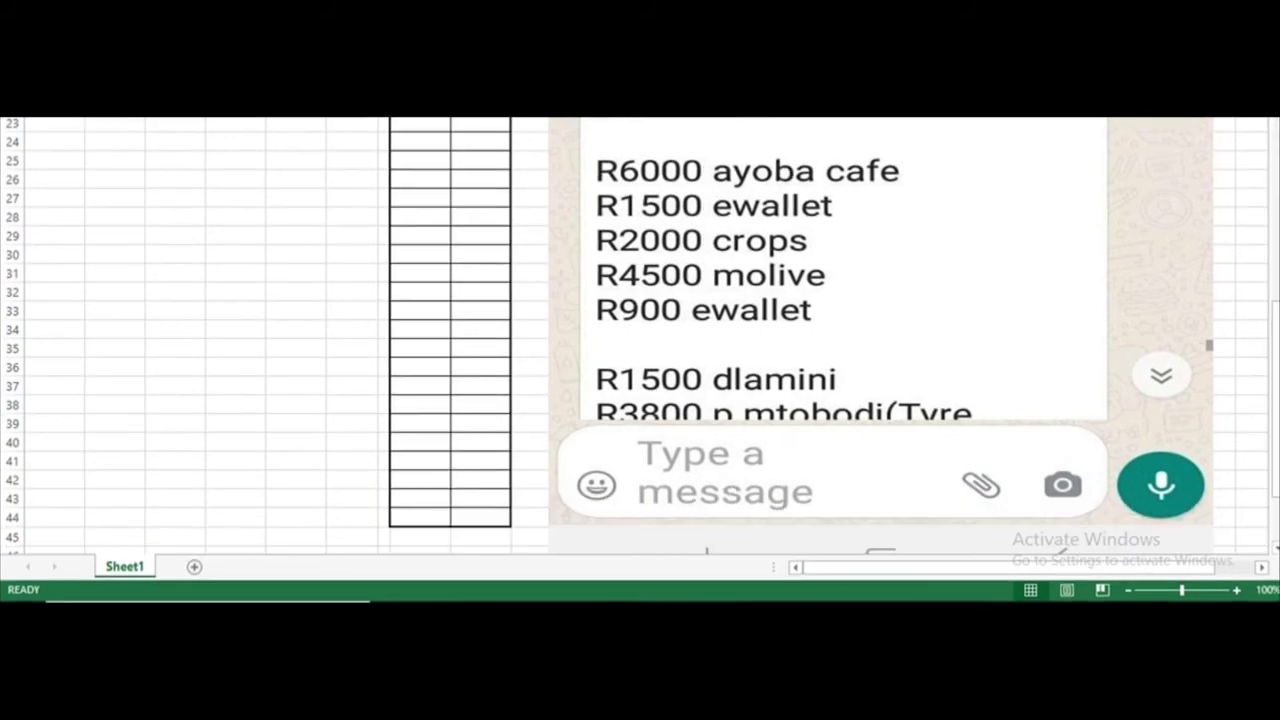
click(114, 517)
text(Net profit)
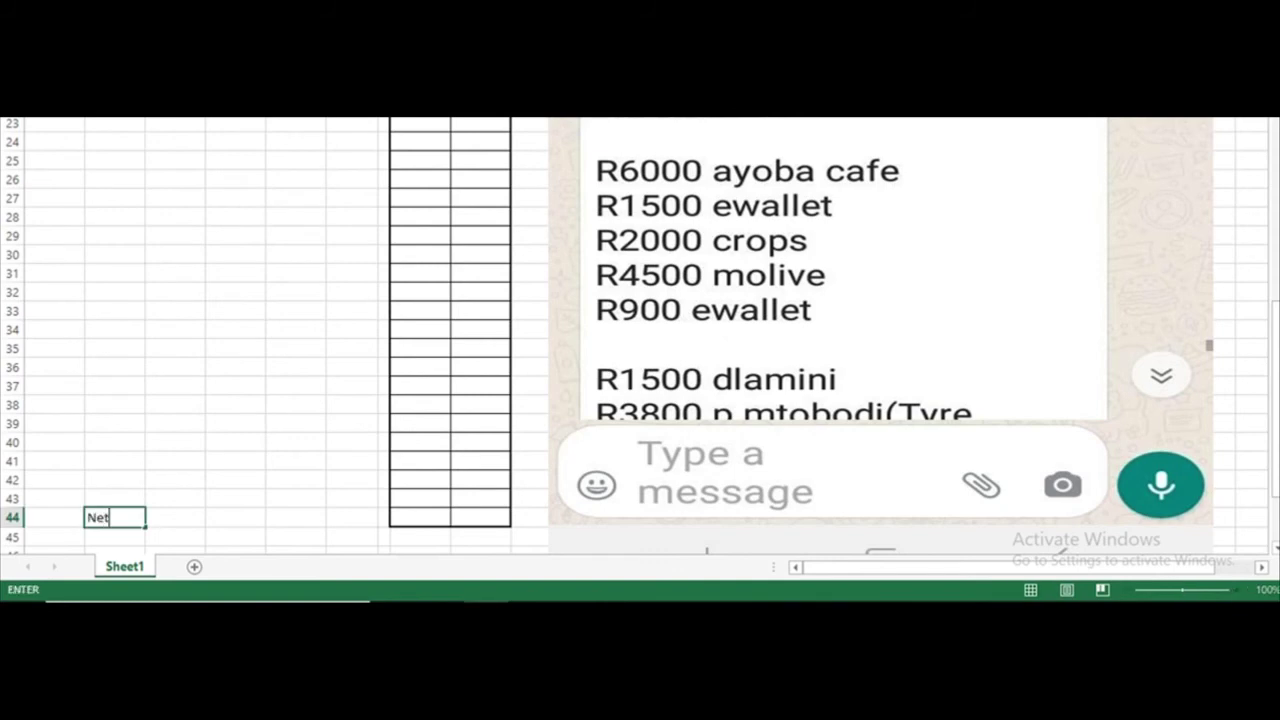
text(s)
key(Return)
key(Up)
key(Up)
key(Up)
key(Up)
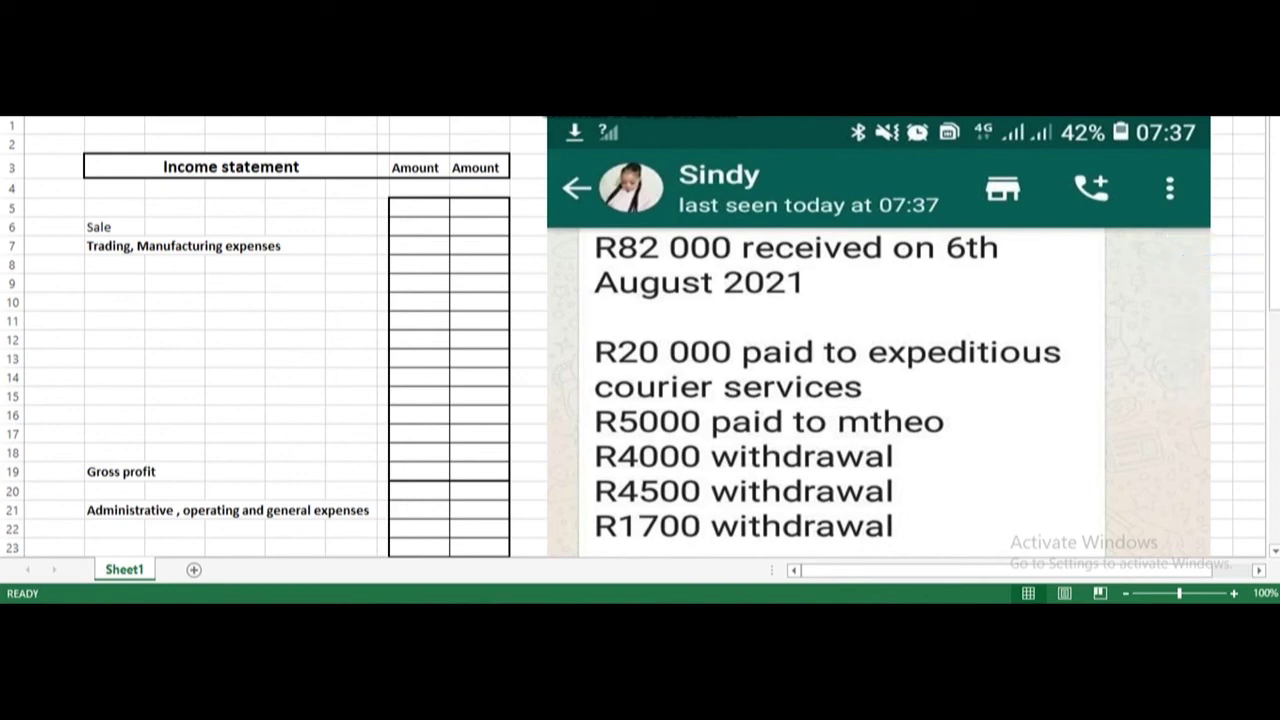
Step: Add the expense "Paid to courier expnses" in row 23 with 20000 in the first Amount column
click(114, 264)
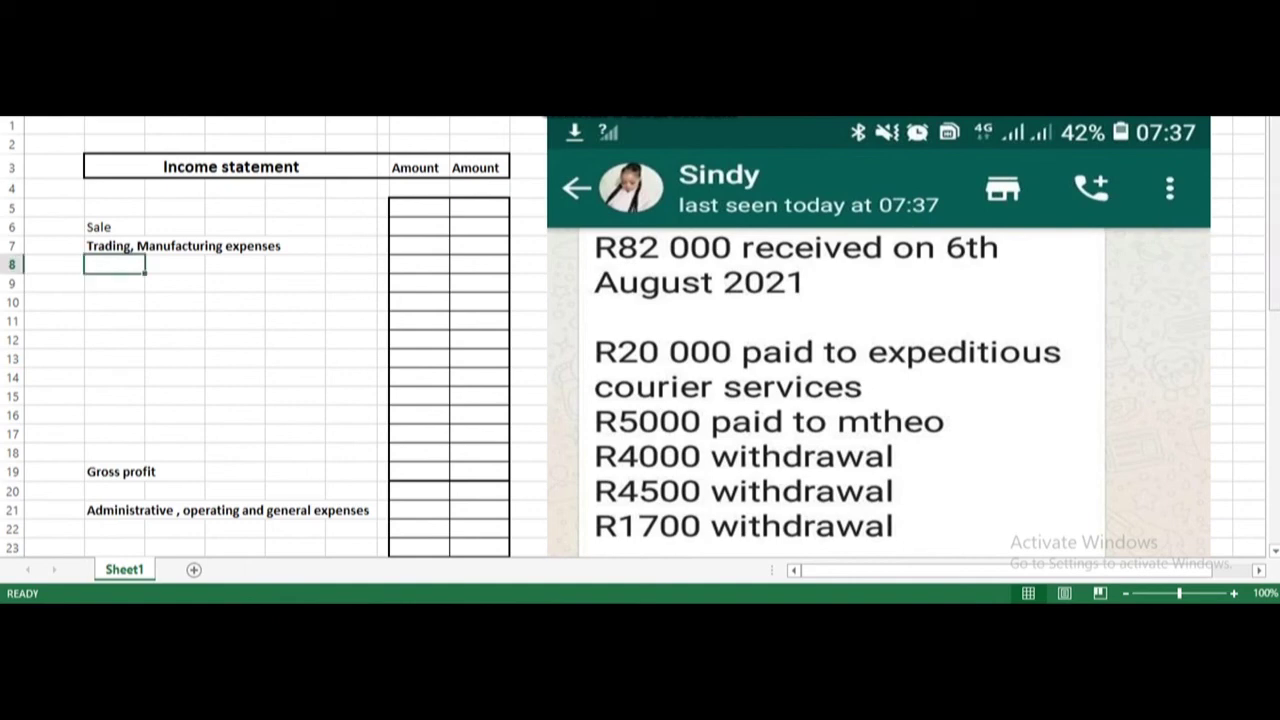
scroll(640, 340, down, 3)
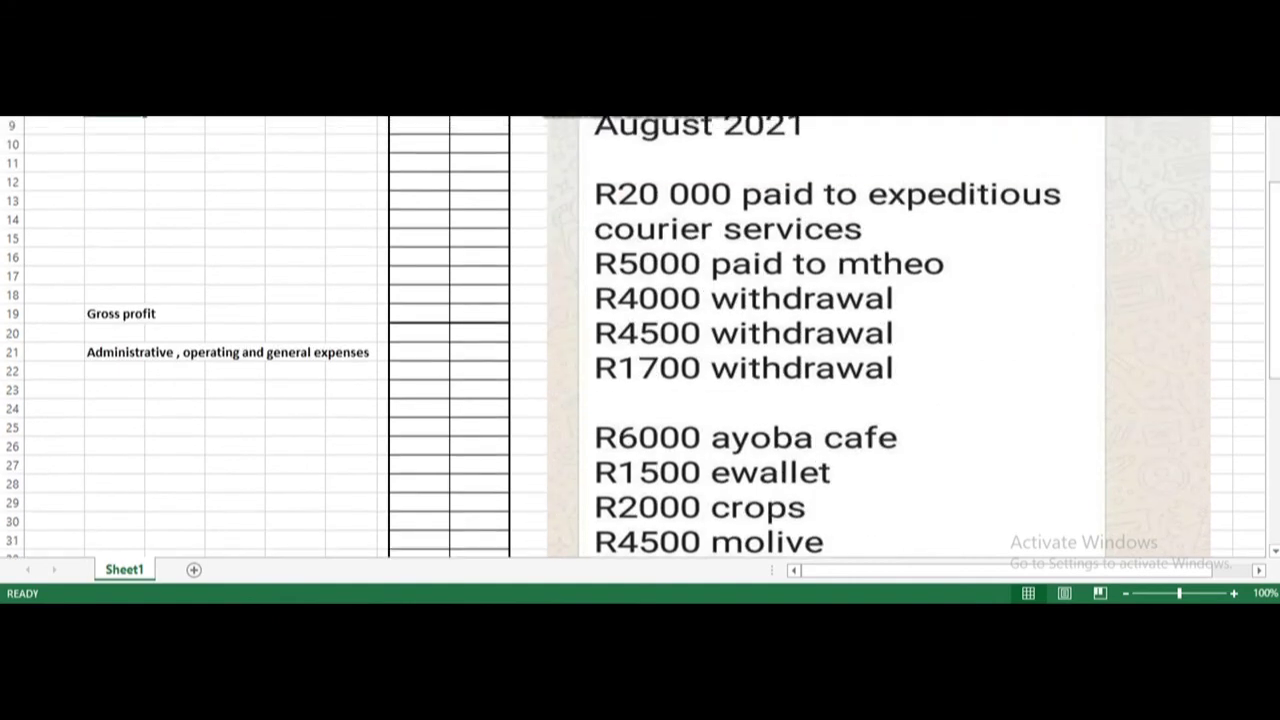
click(114, 313)
click(114, 389)
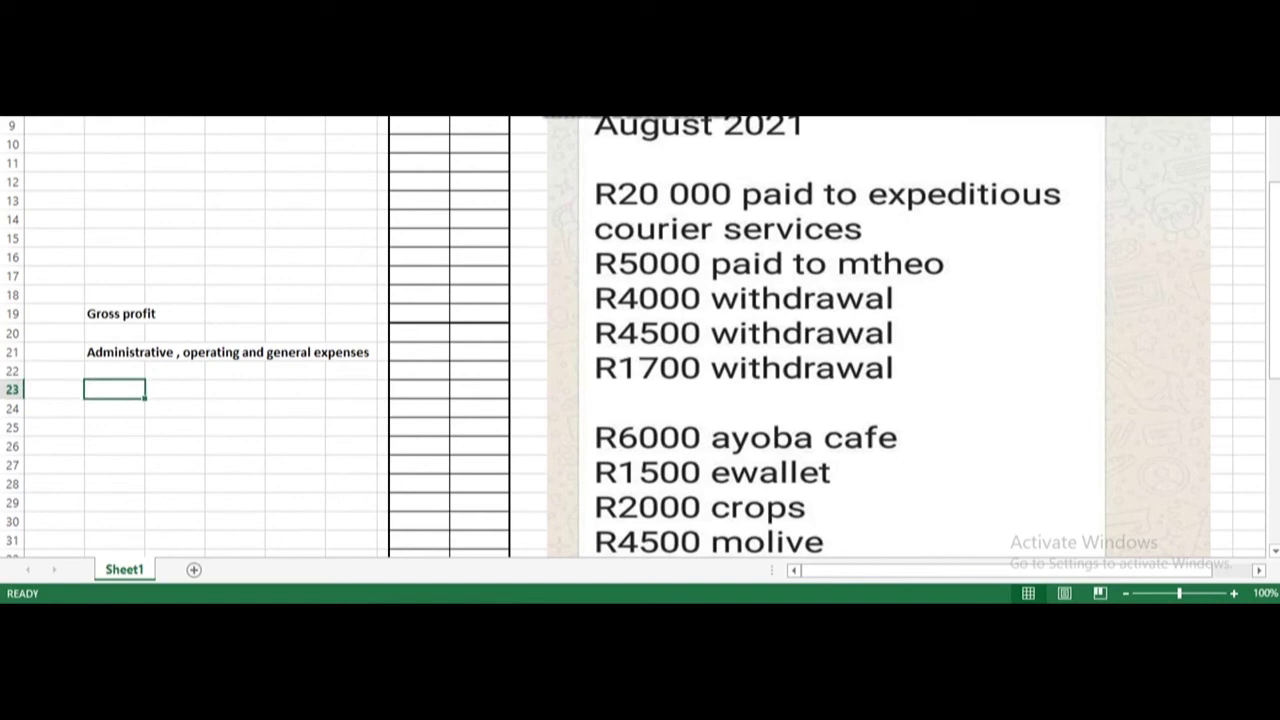
text(Paid to)
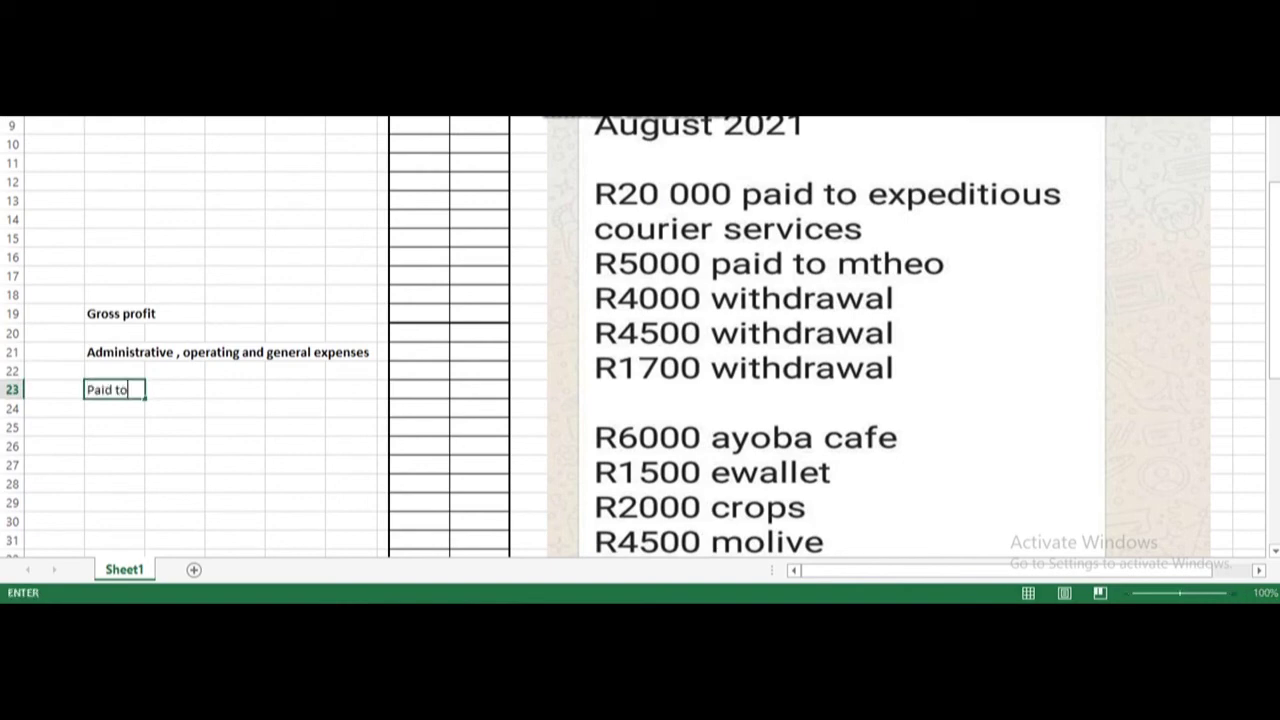
text( courier expnses)
key(Right)
key(Right)
key(Right)
key(Right)
key(Right)
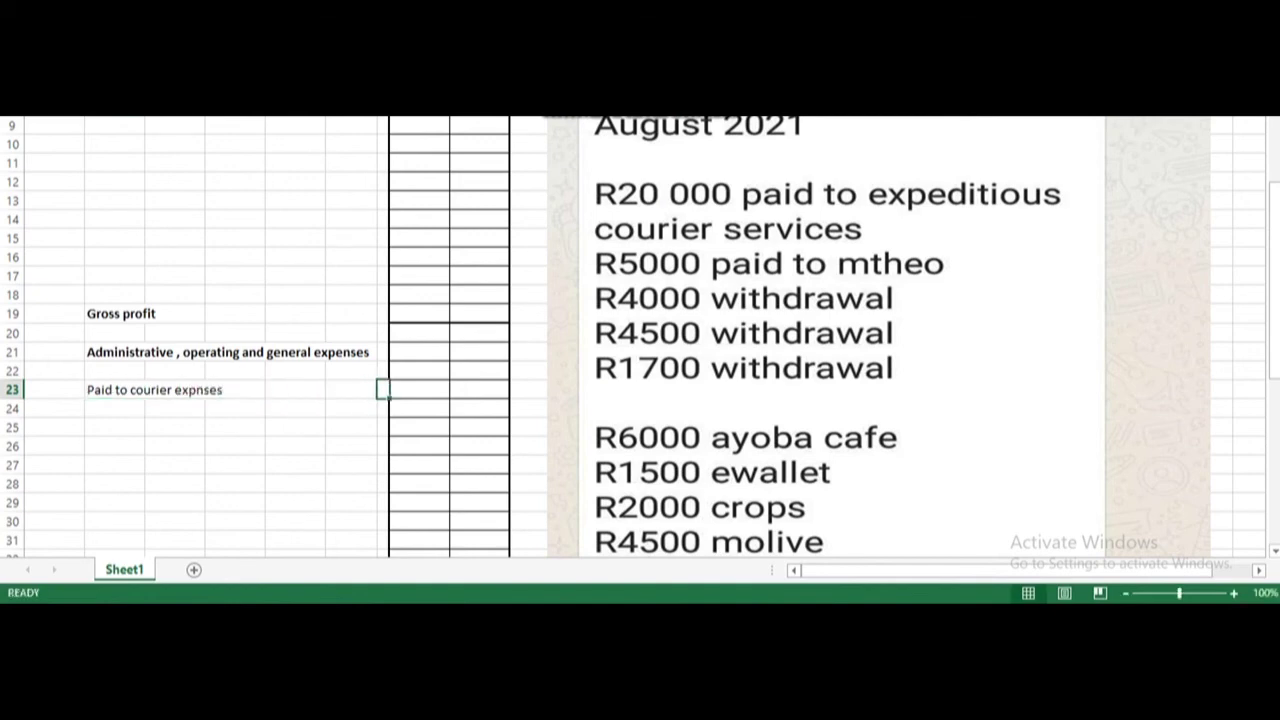
text(20000)
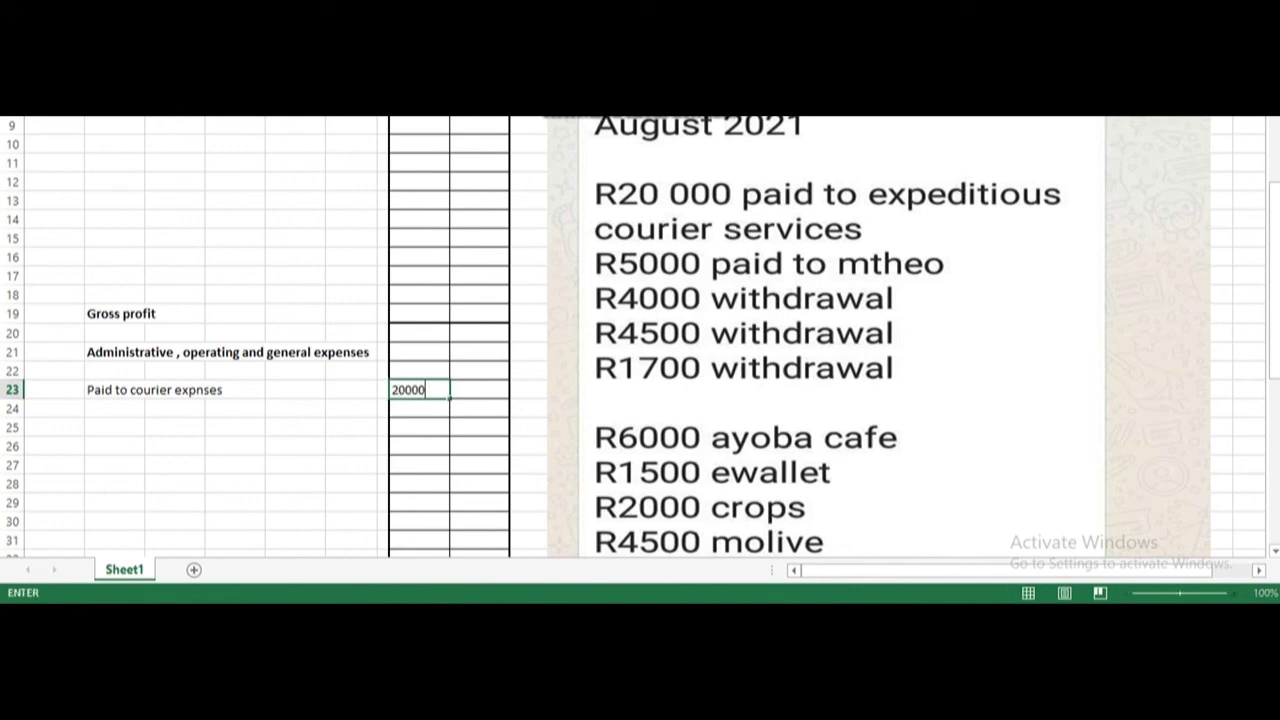
key(Return)
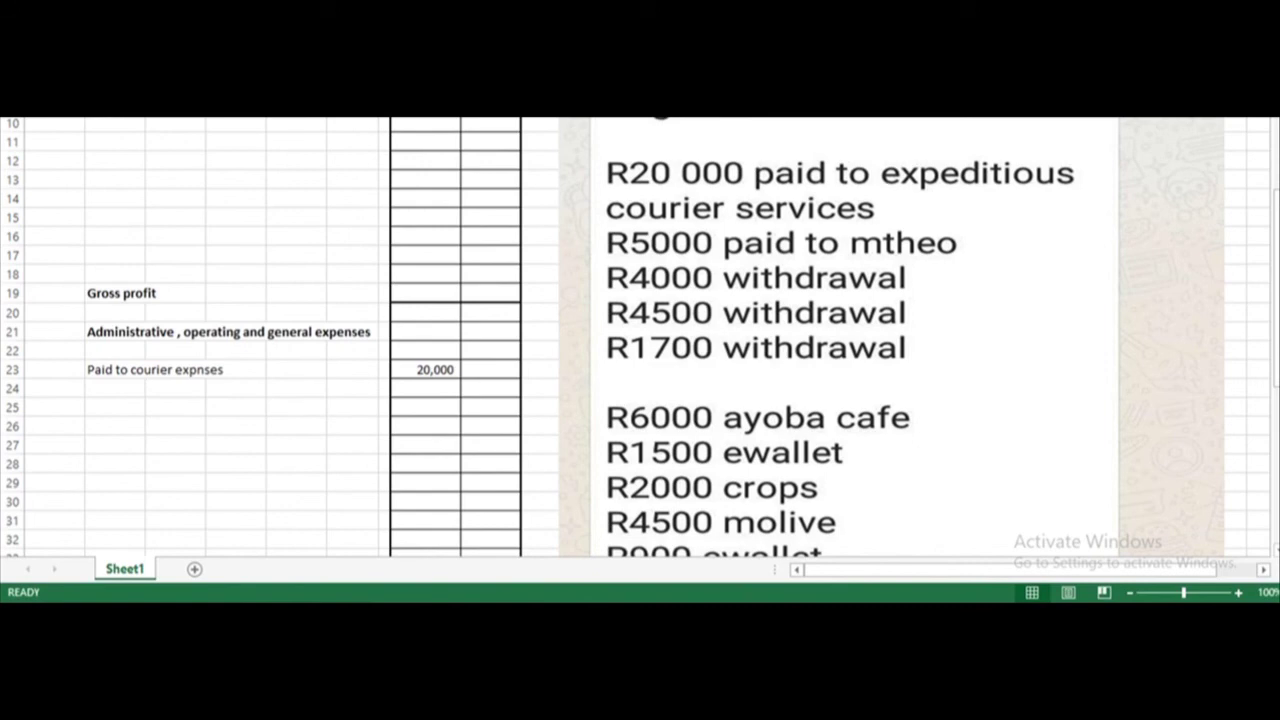
Step: Add the expense "entertainment" in row 24 with 1500 in the first Amount column
click(115, 388)
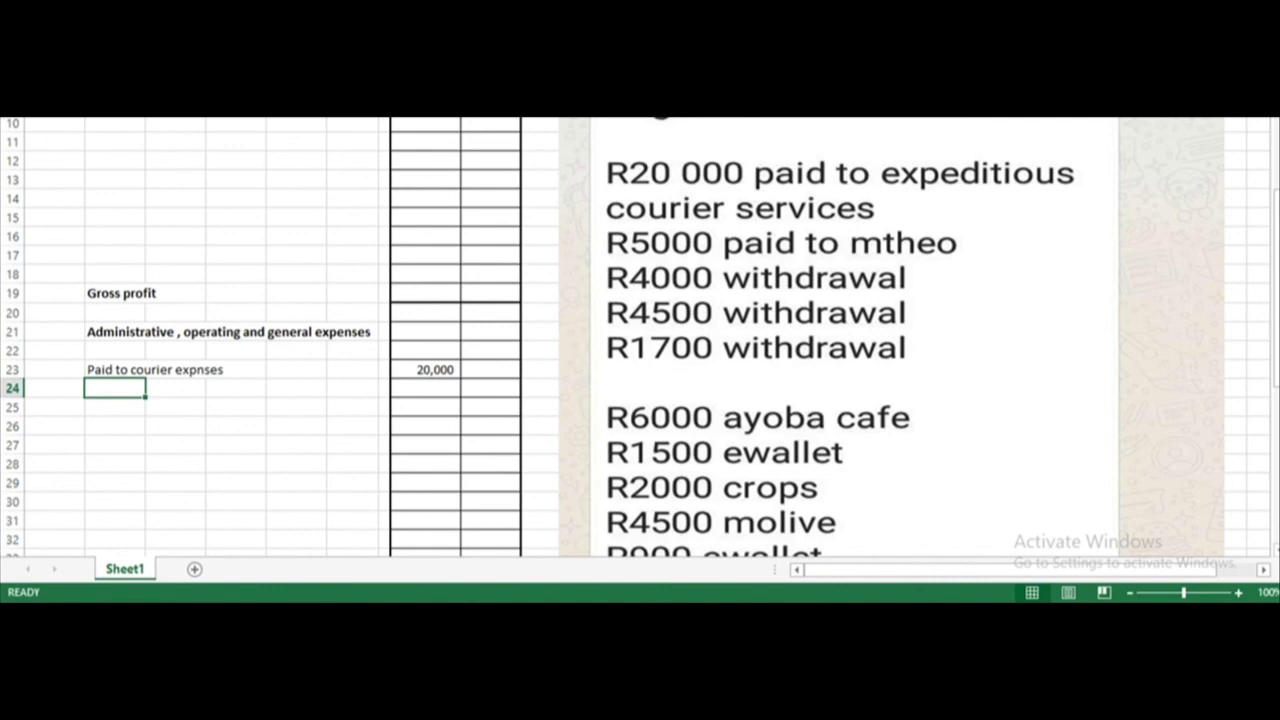
drag(1276, 280, 1276, 358)
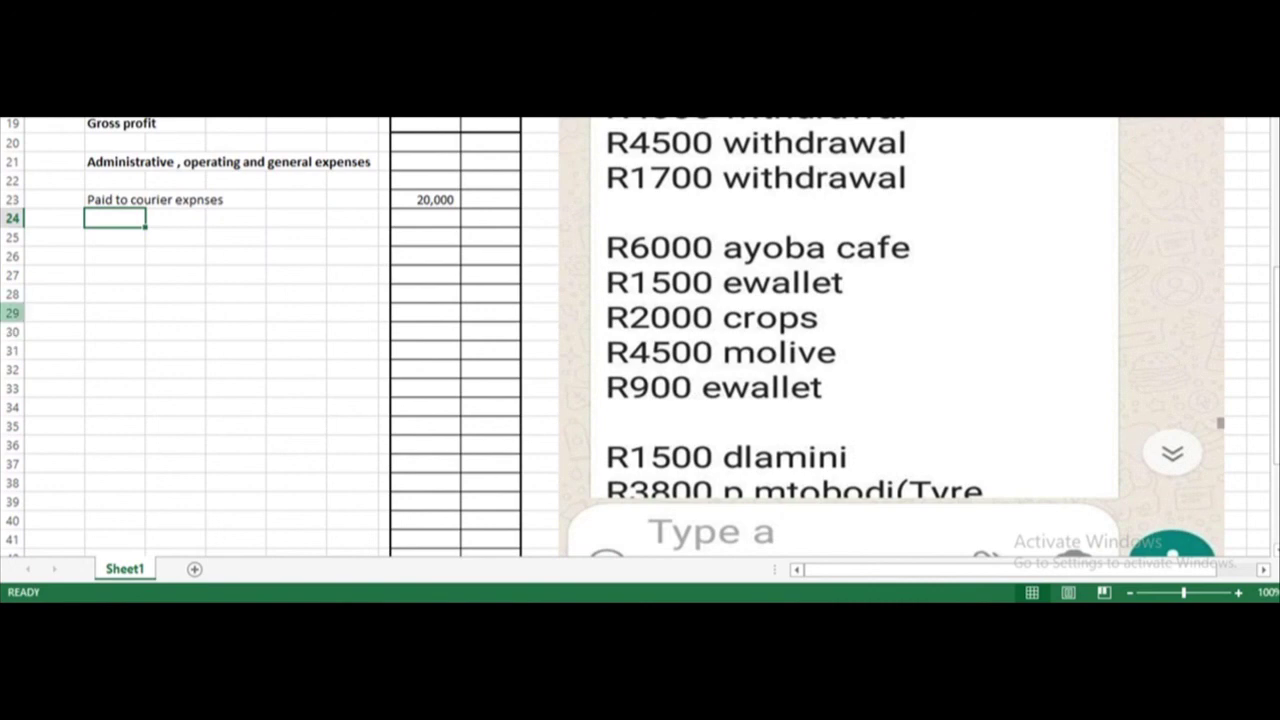
text(e)
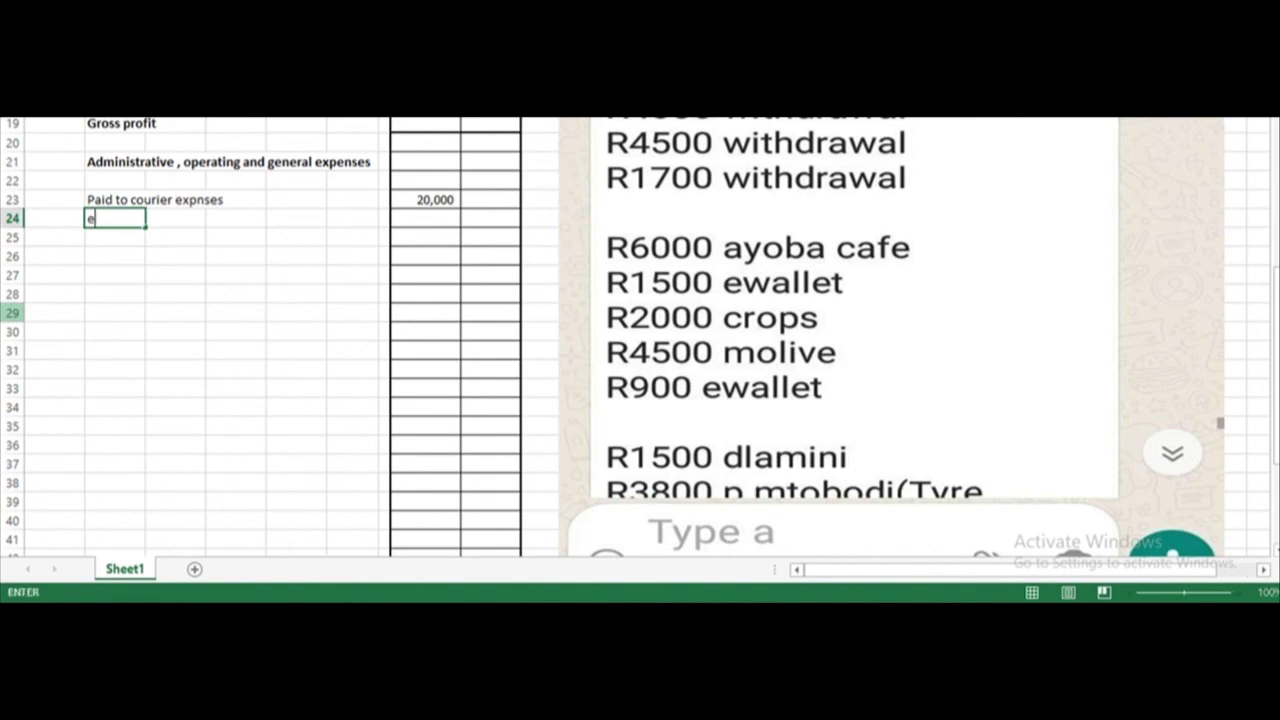
text(ntertainment)
key(Tab)
key(Tab)
key(Tab)
key(Tab)
key(Tab)
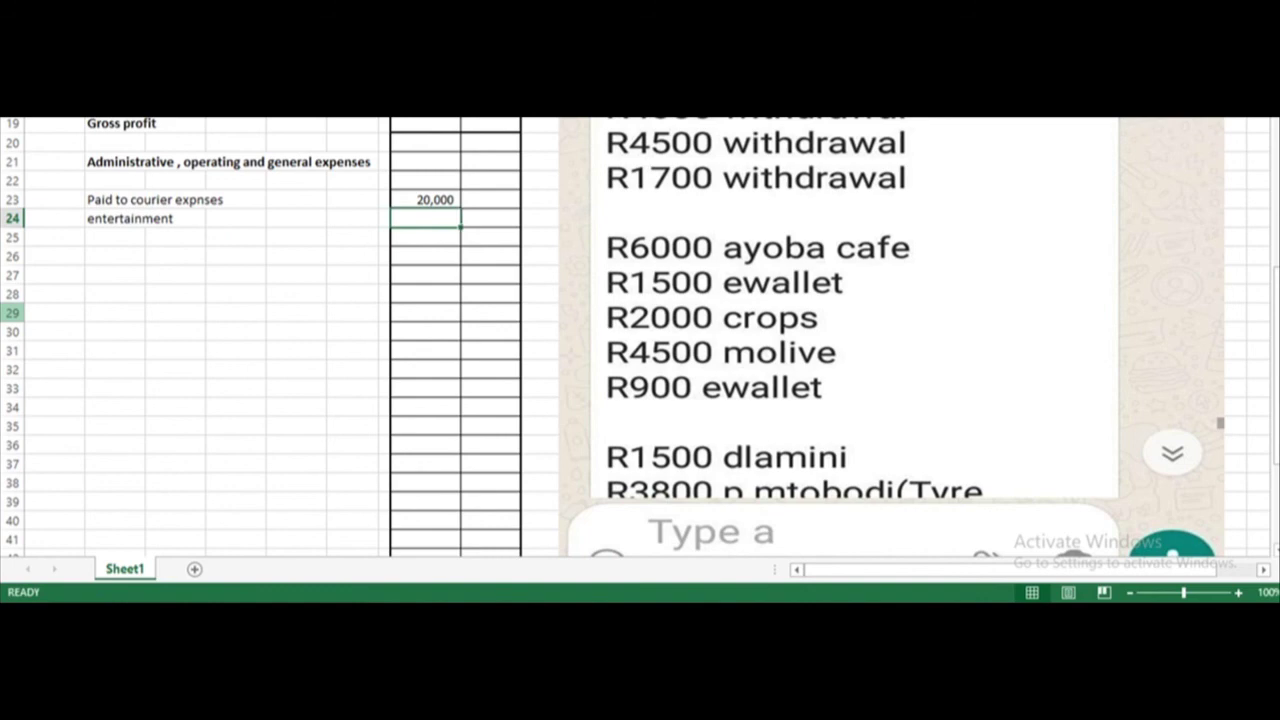
text(4)
key(BackSpace)
text(1500)
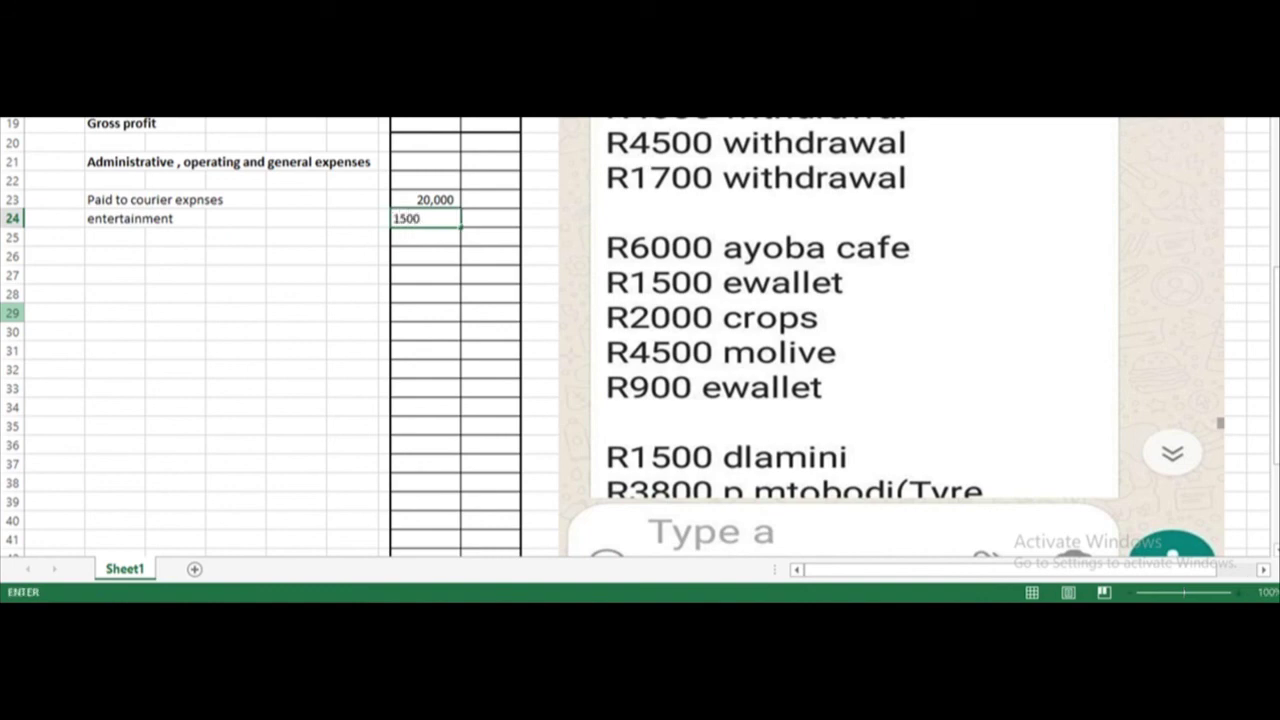
key(Return)
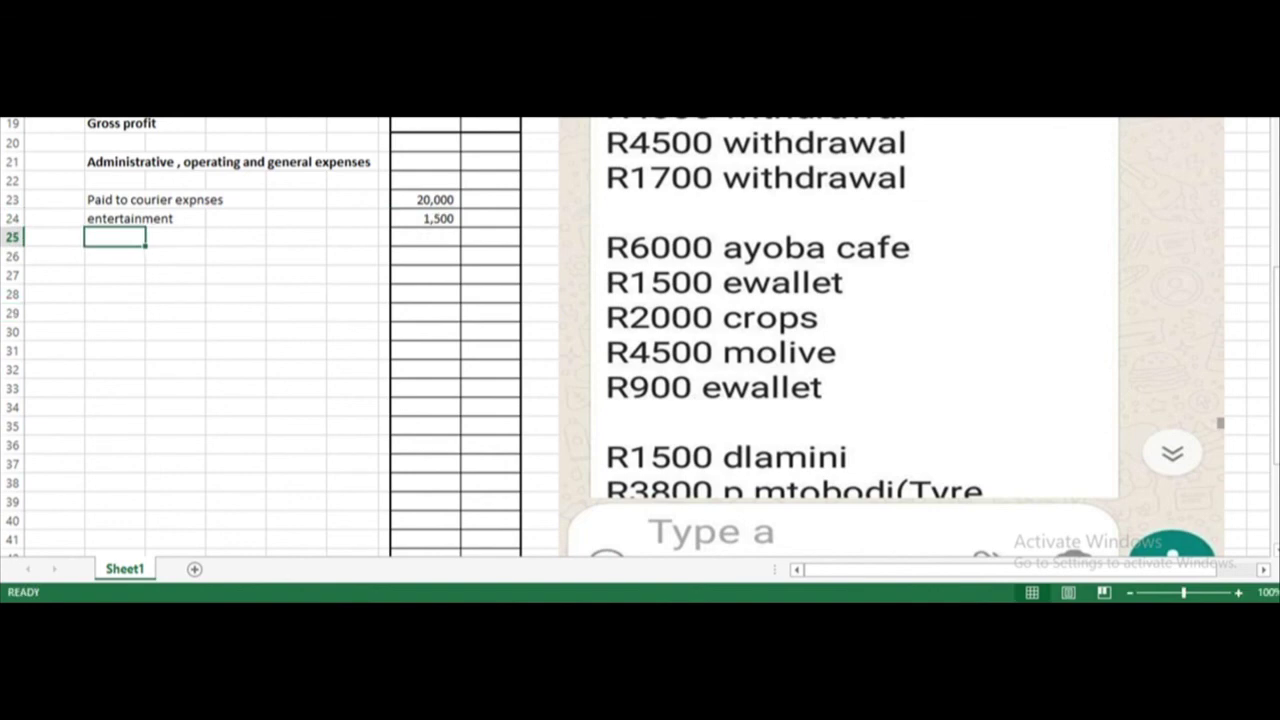
Step: Enter a label for the crops expense in row 10, under the Trading, Manufacturing expenses heading
key(Up)
key(Up)
key(Up)
key(Up)
key(Up)
key(Up)
key(Up)
key(Up)
key(Up)
key(Up)
key(Up)
key(Up)
key(Up)
key(Up)
key(Up)
key(Up)
key(Up)
key(Up)
key(Up)
key(Up)
key(Down)
key(Down)
key(Down)
key(Down)
key(Down)
key(Down)
key(Down)
key(Down)
key(Down)
key(Up)
key(Up)
key(Up)
key(Up)
key(Up)
key(Down)
key(Up)
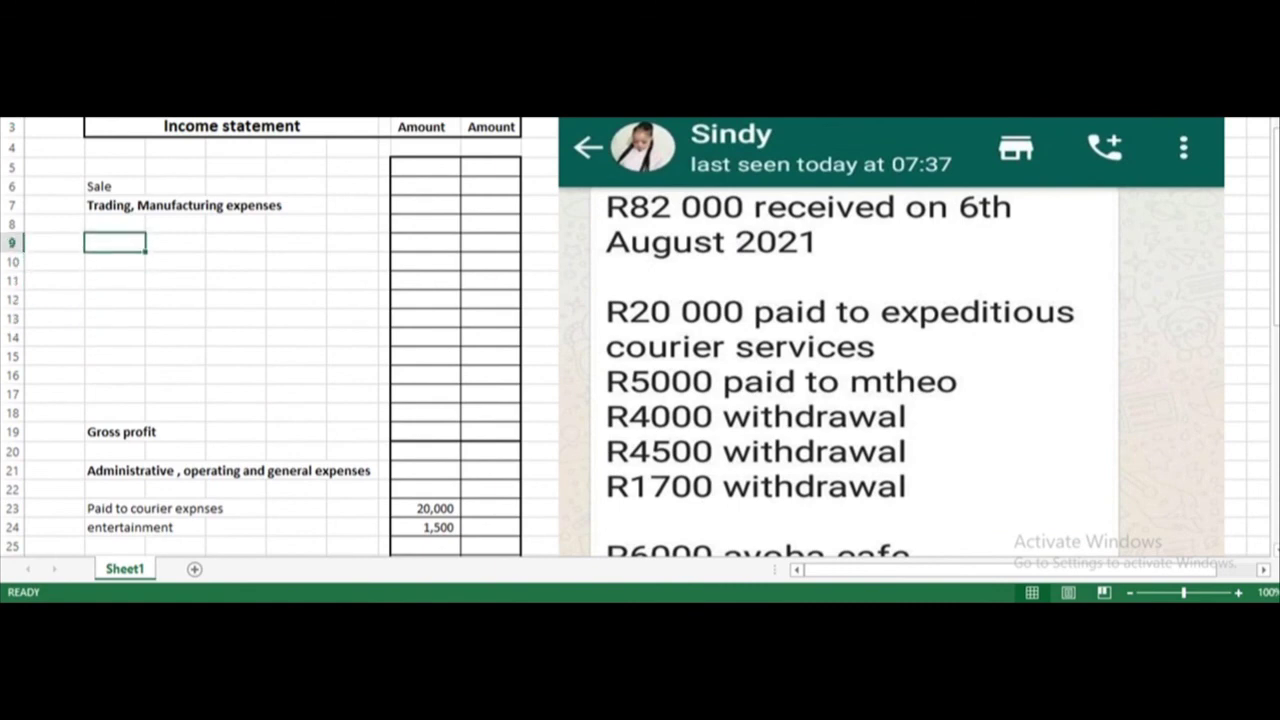
key(Down)
text(Crope)
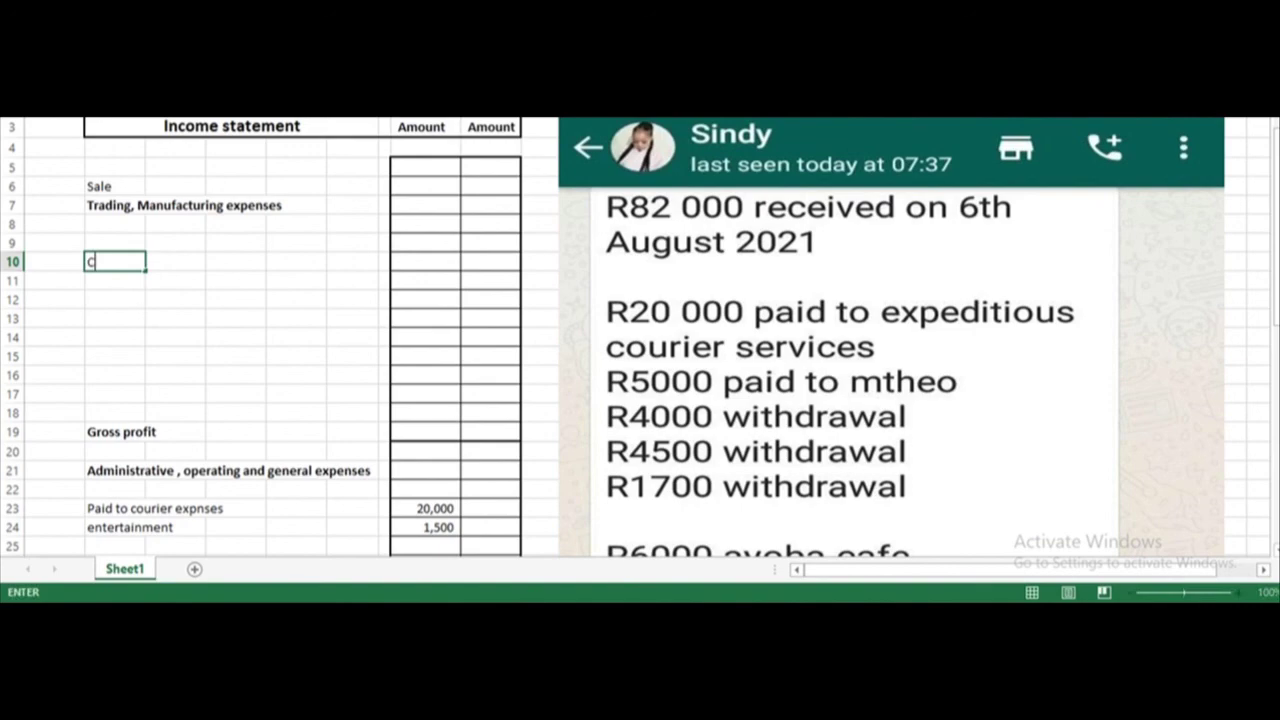